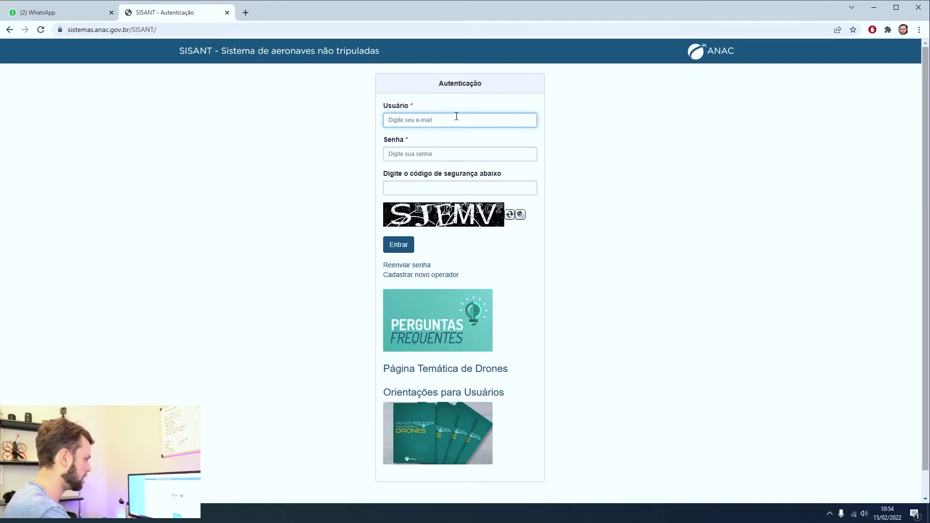
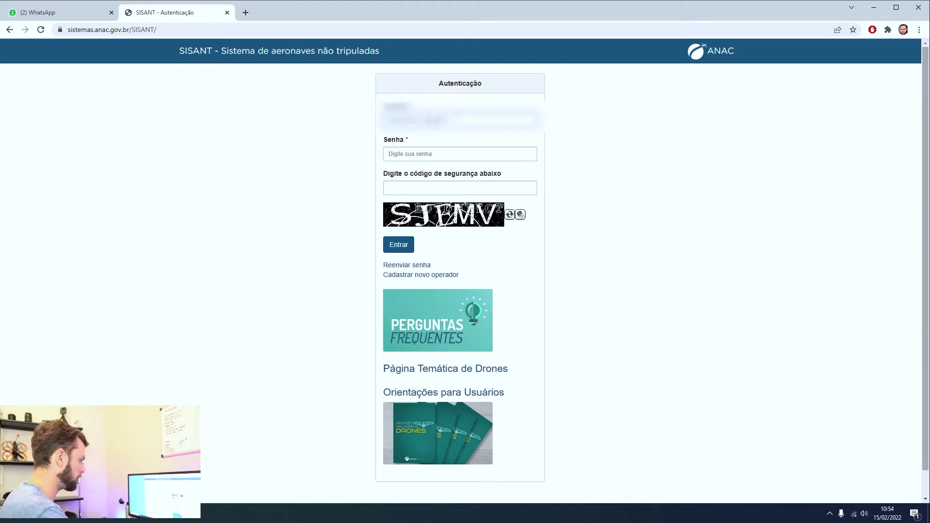
Sign in to SISANT with the operator's e-mail, password and security code.
key("Tab")
key("Tab")
type("S")
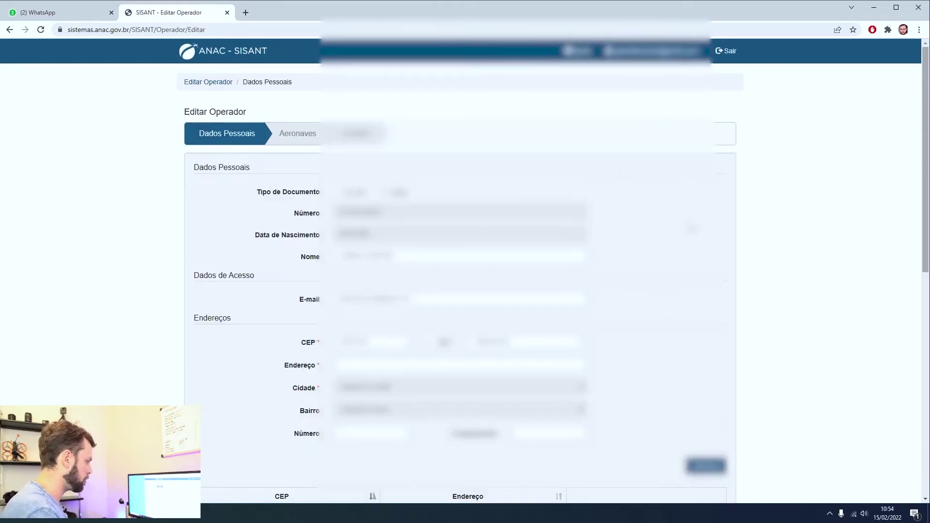
scroll(465, 271, "down", 2)
Open the Aeronaves section of Editar Operador and start a new aircraft registration code.
scroll(465, 272, "up", 2)
left_click(314, 139)
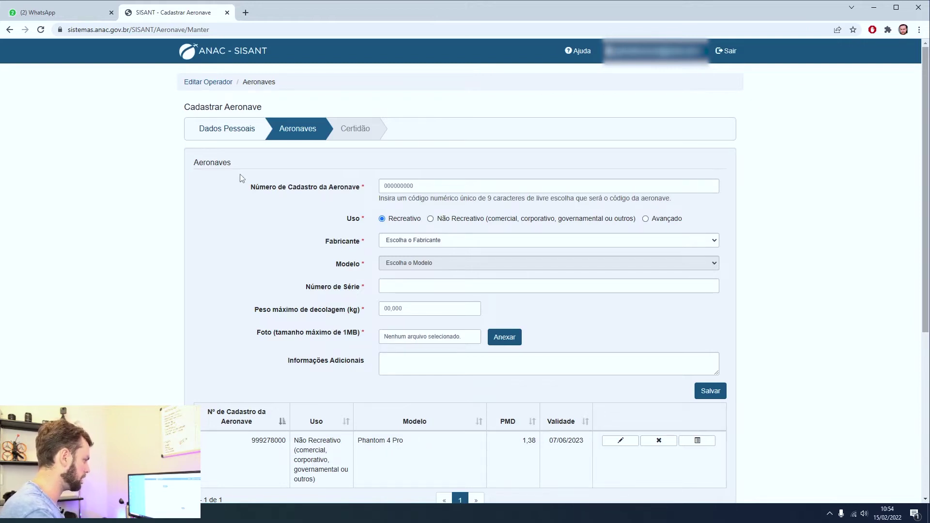
left_click(415, 186)
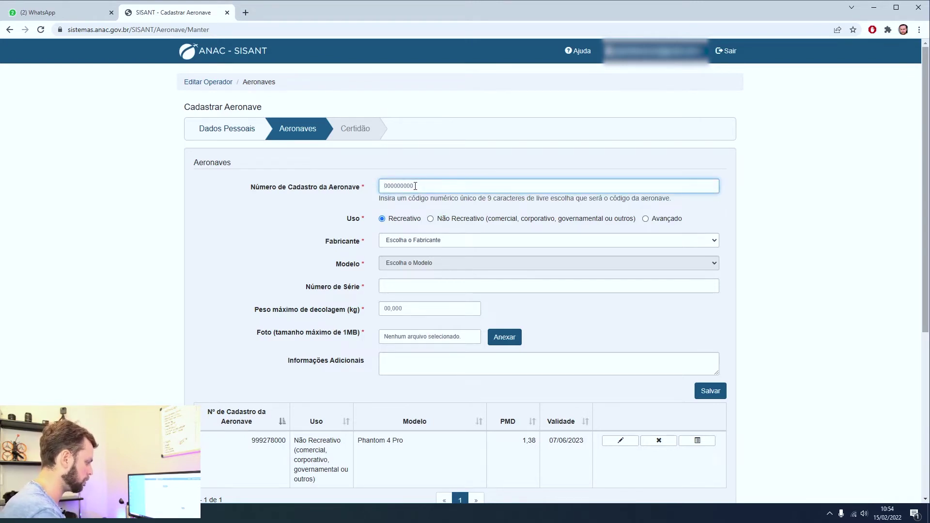
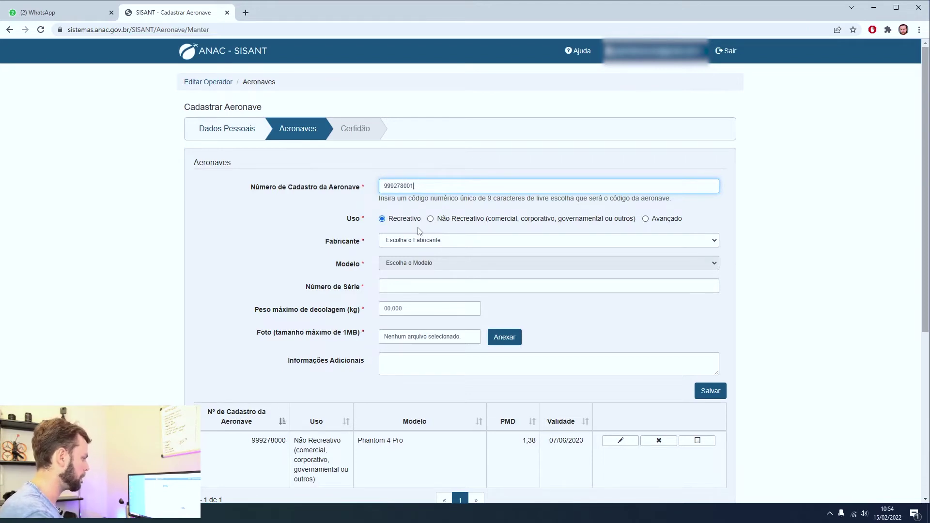
key("Tab")
key("Tab")
left_click(646, 219)
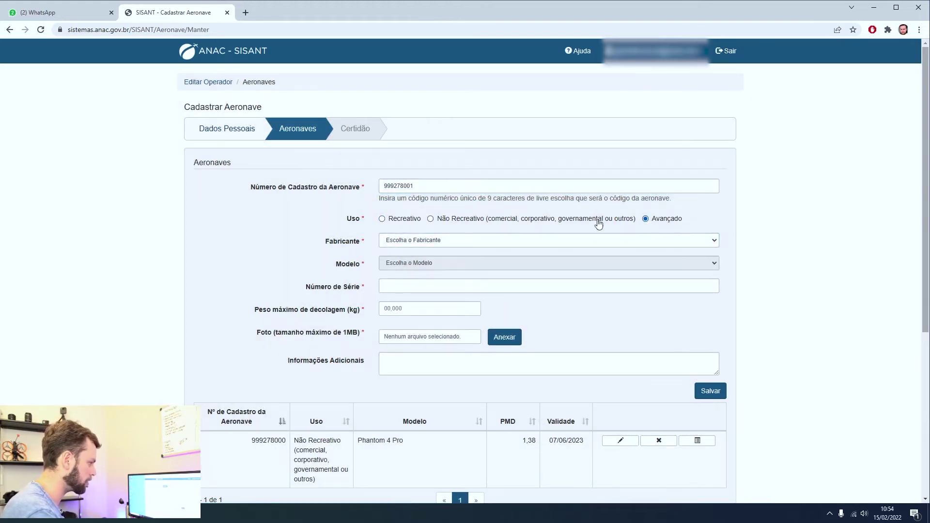
left_click(430, 219)
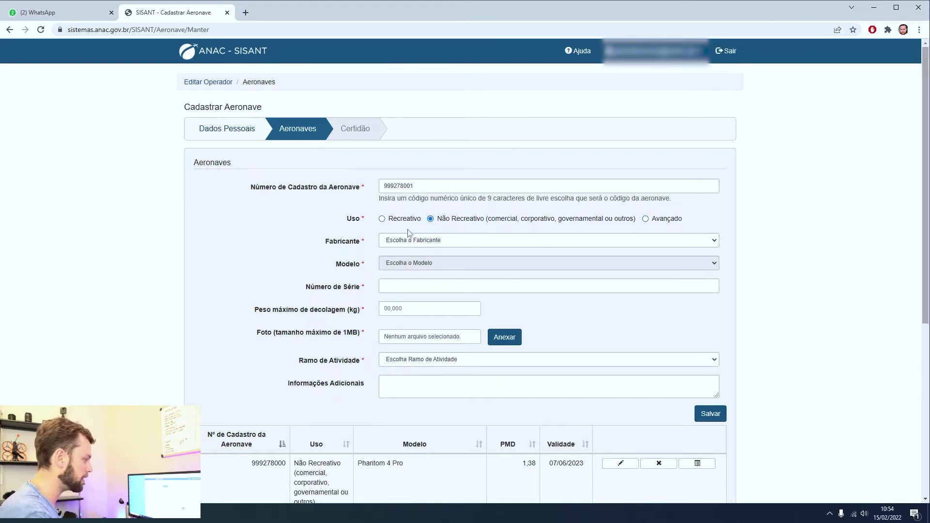
scroll(407, 233, "down", 1)
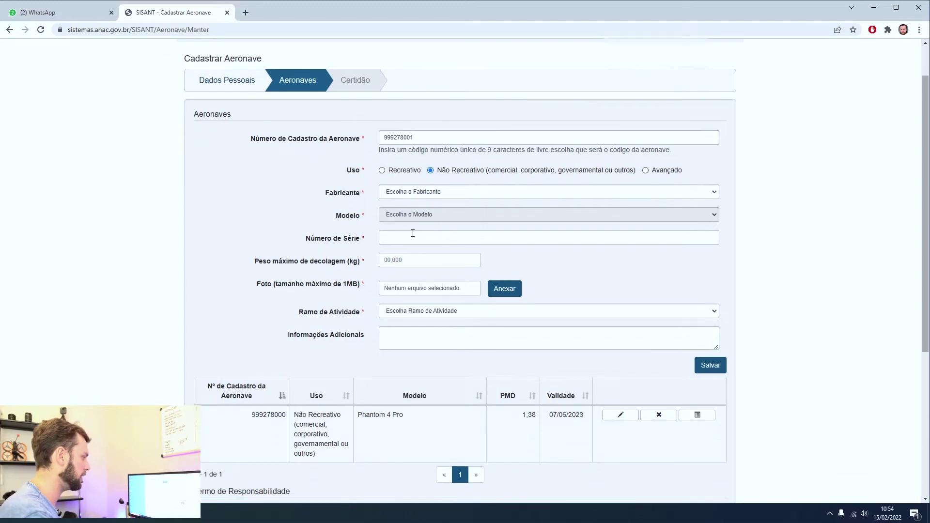
Choose DJI as the aircraft manufacturer in Fabricante.
left_click(440, 193)
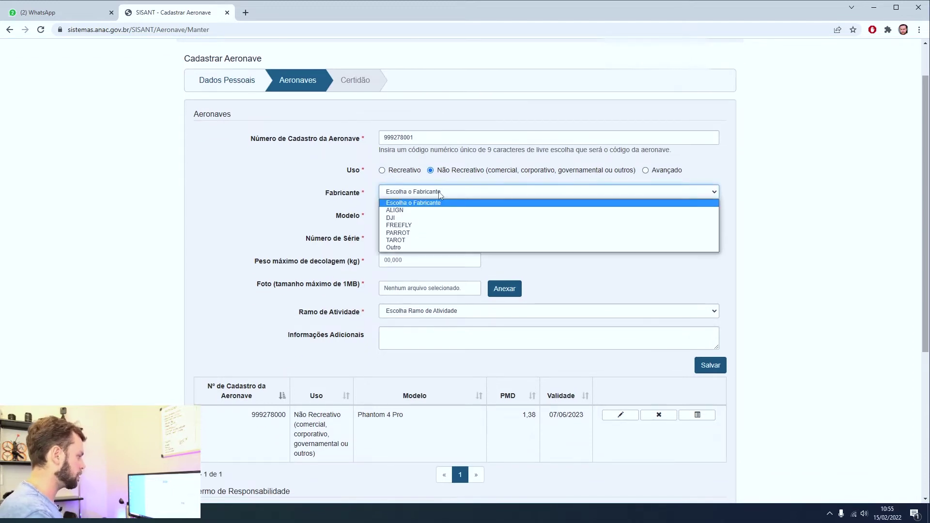
left_click(395, 218)
left_click(406, 217)
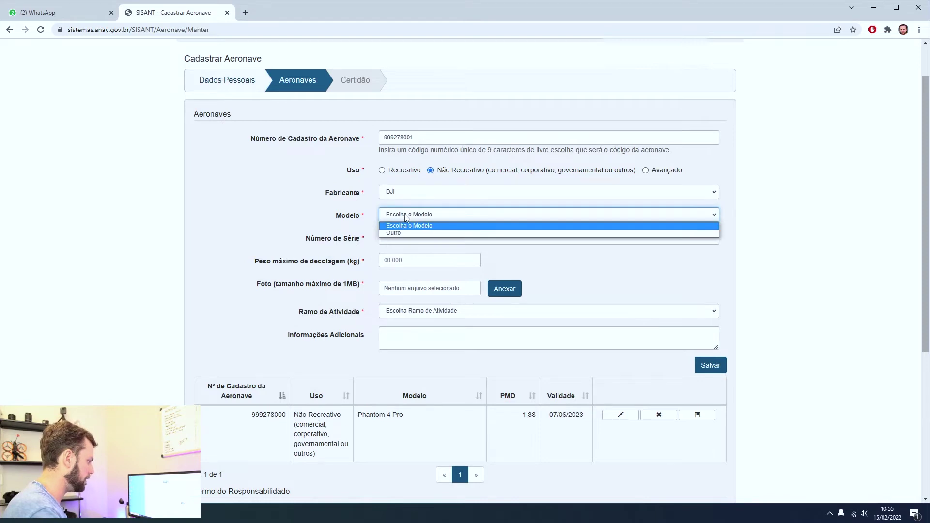
left_click(745, 206)
left_click(663, 193)
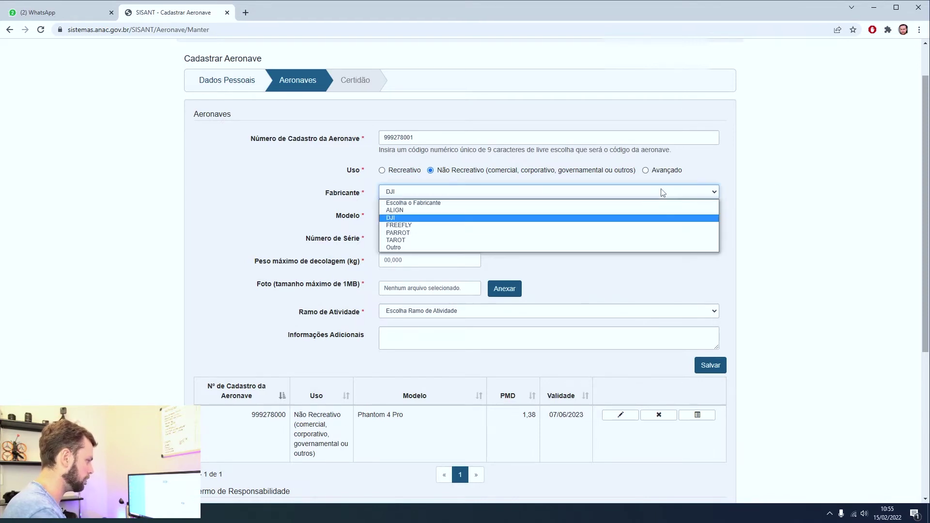
left_click(434, 218)
Set the model to Outro and specify it as DJI MINI 2.
left_click(461, 214)
left_click(431, 234)
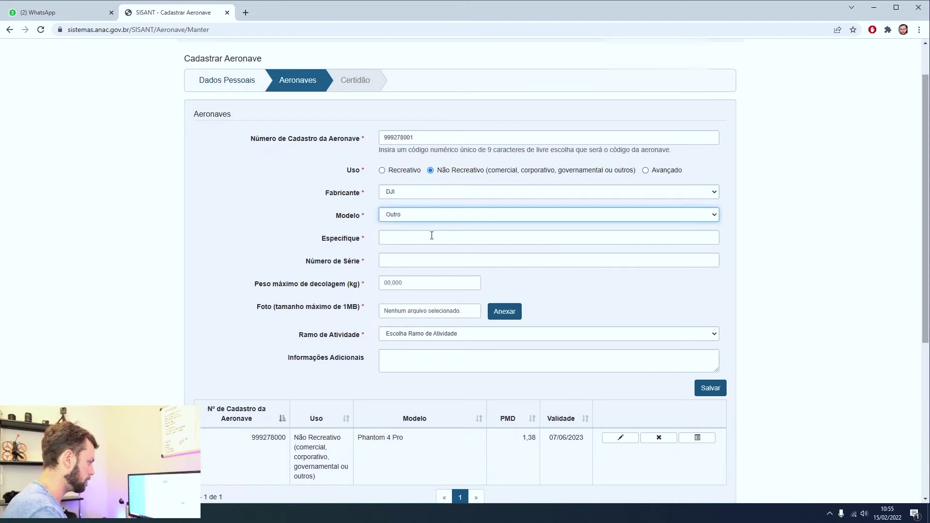
left_click(431, 236)
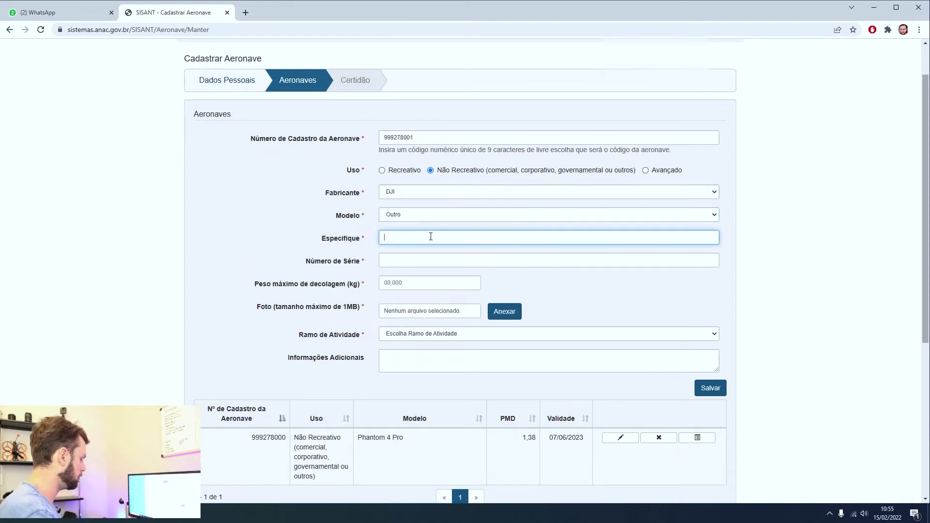
type("DJI MINI 2")
key("Tab")
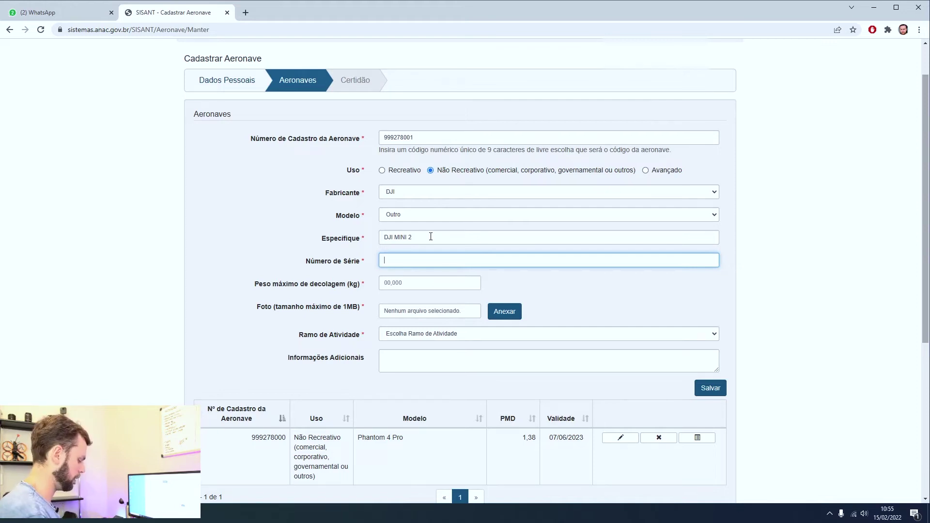
Paste the drone's serial number from the WhatsApp chat into Número de Série.
left_click(87, 12)
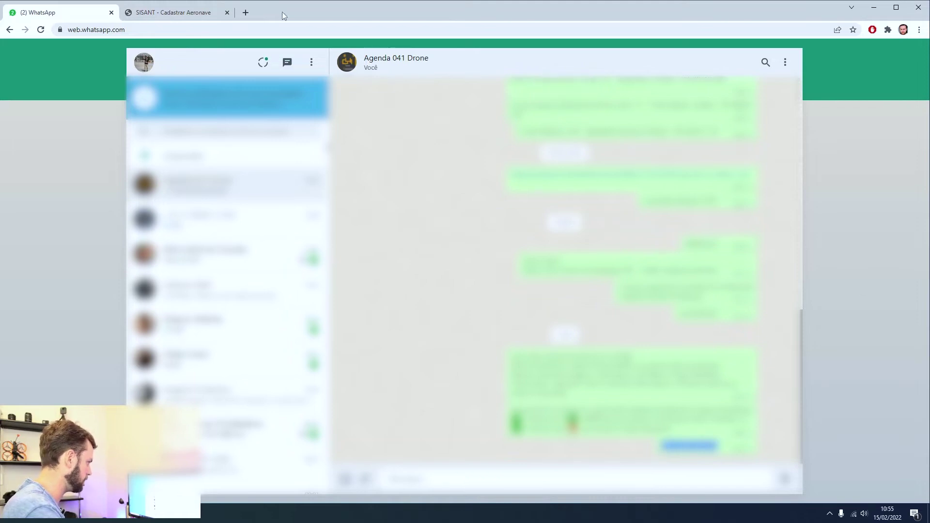
left_click(154, 13)
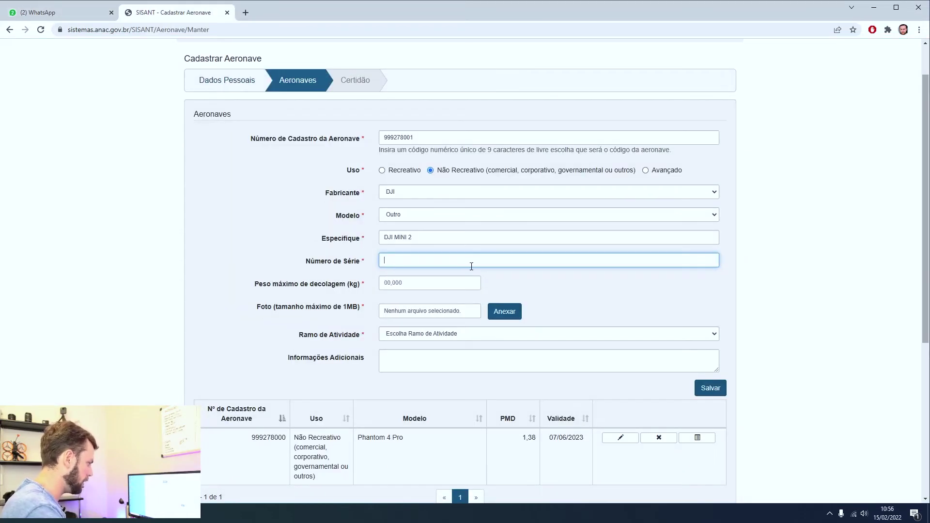
key("ctrl+v")
Enter a maximum takeoff weight of 0,249 kg, correcting the mistyped 00,024.
left_click(466, 284)
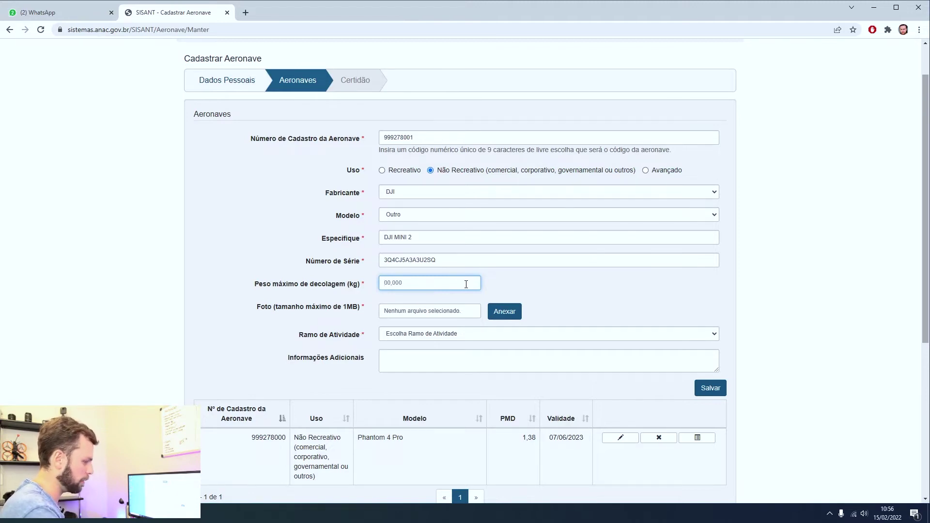
type("00,024")
double_click(400, 281)
type("0,249")
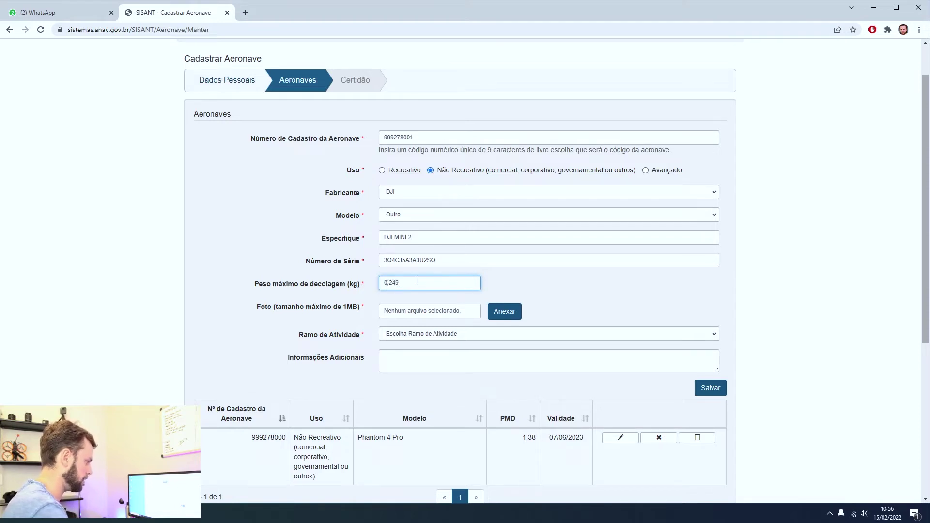
left_click(413, 315)
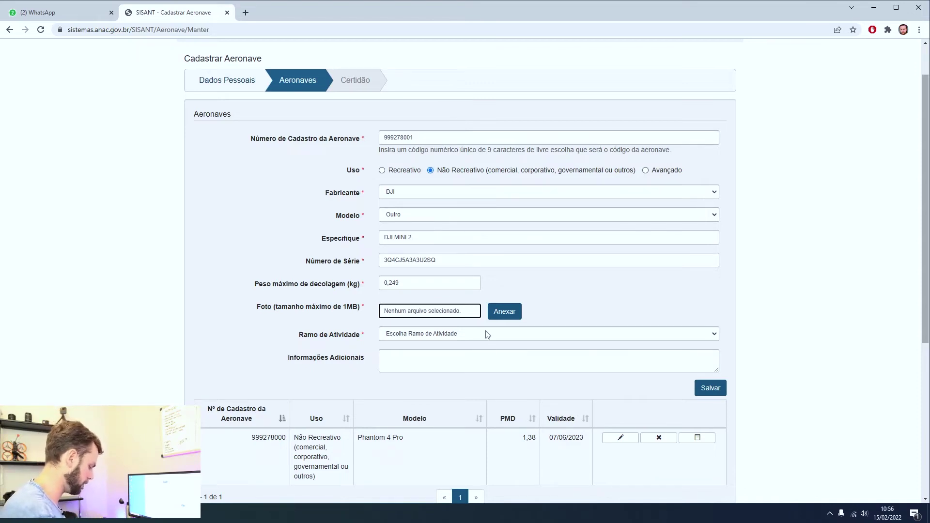
left_click(58, 12)
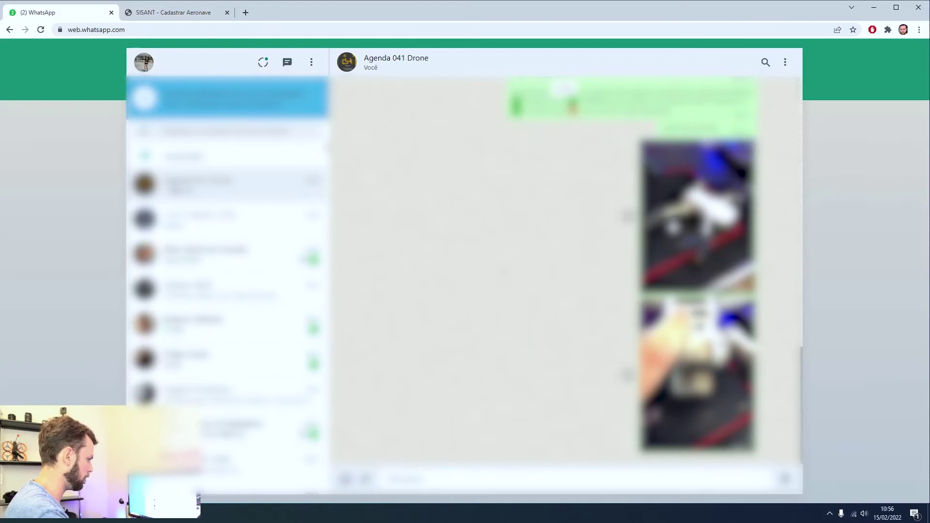
Download the drone photo from the WhatsApp chat as a JPEG, then return to SISANT.
left_click(673, 227)
left_click(886, 53)
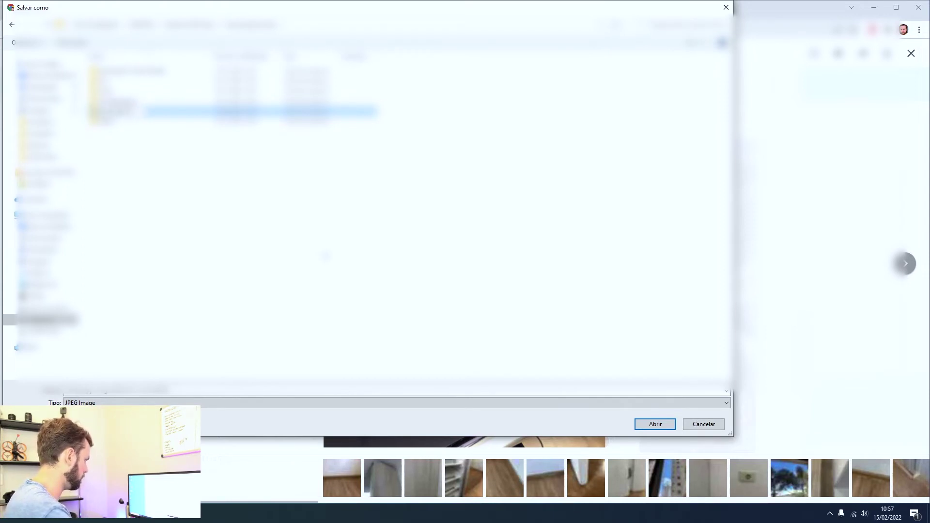
key("Return")
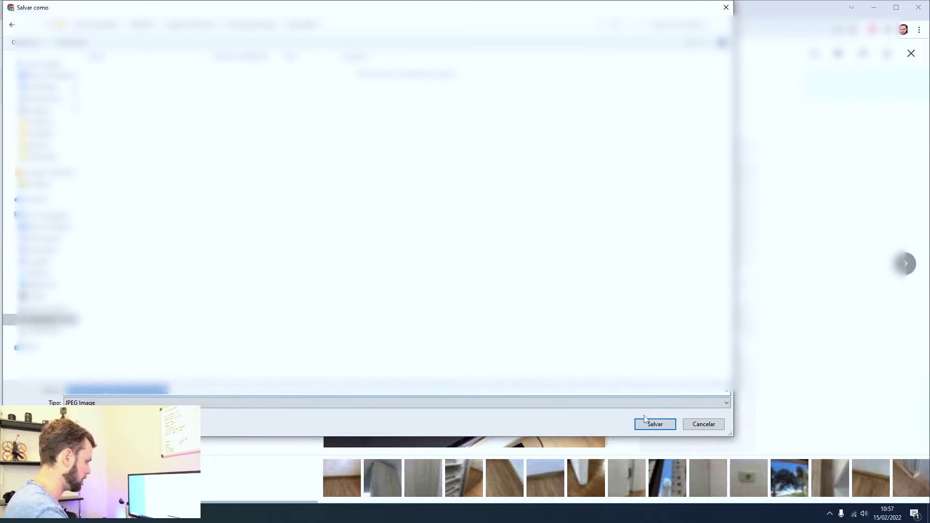
left_click(647, 423)
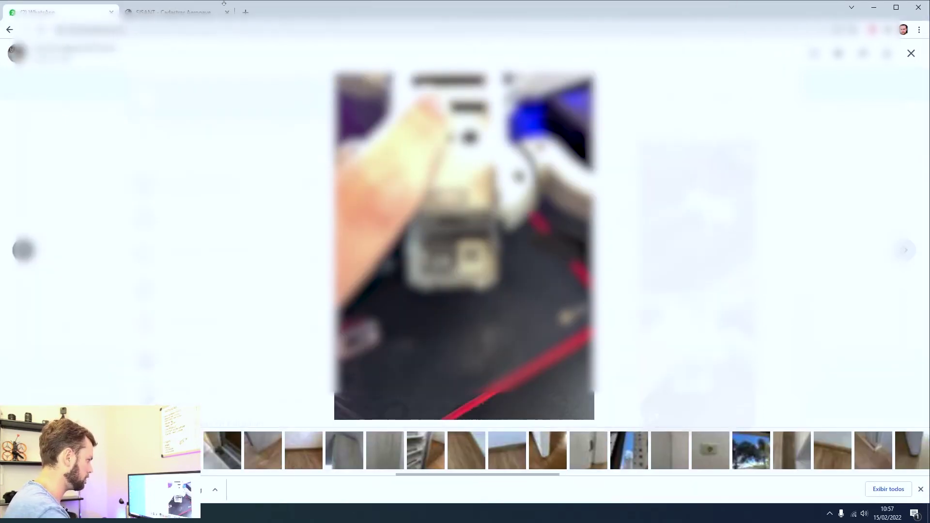
key("ctrl+Tab")
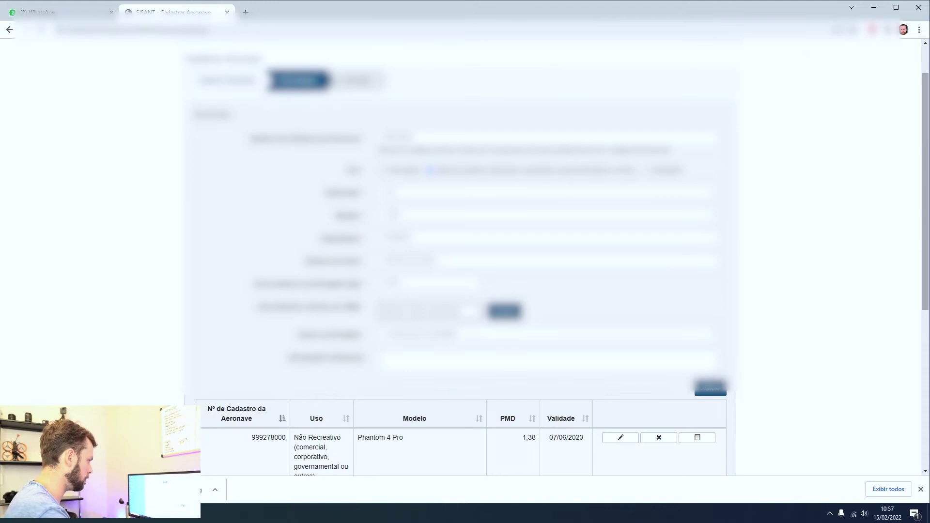
Browse to the drone photos folder and inspect the first image's file properties.
left_click(504, 311)
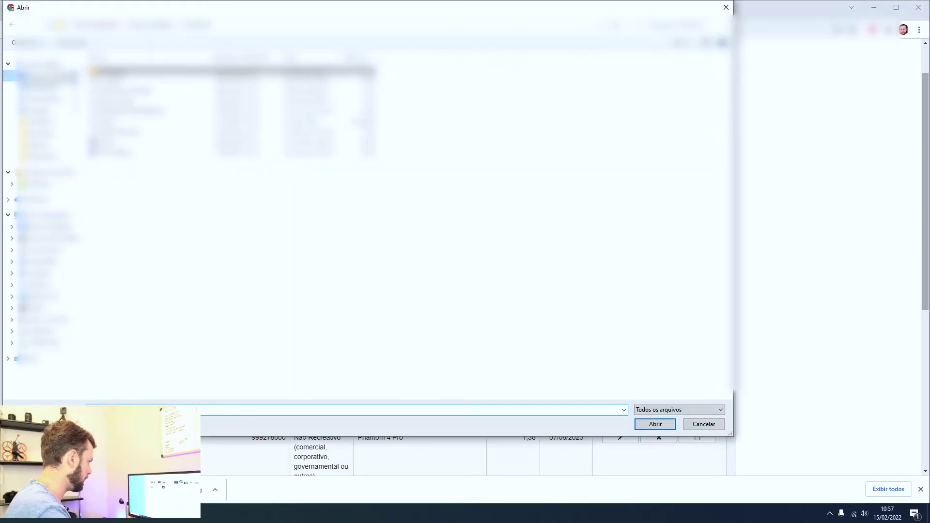
left_click(46, 88)
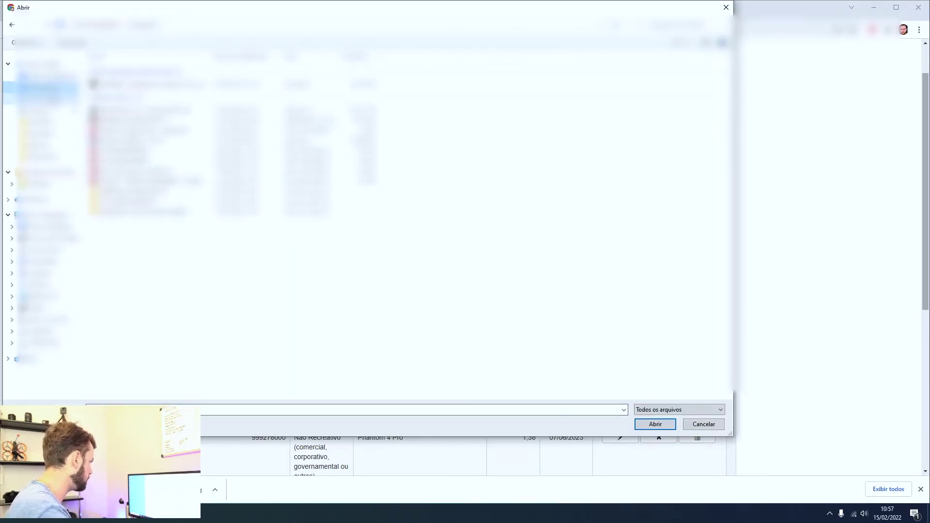
left_click(46, 331)
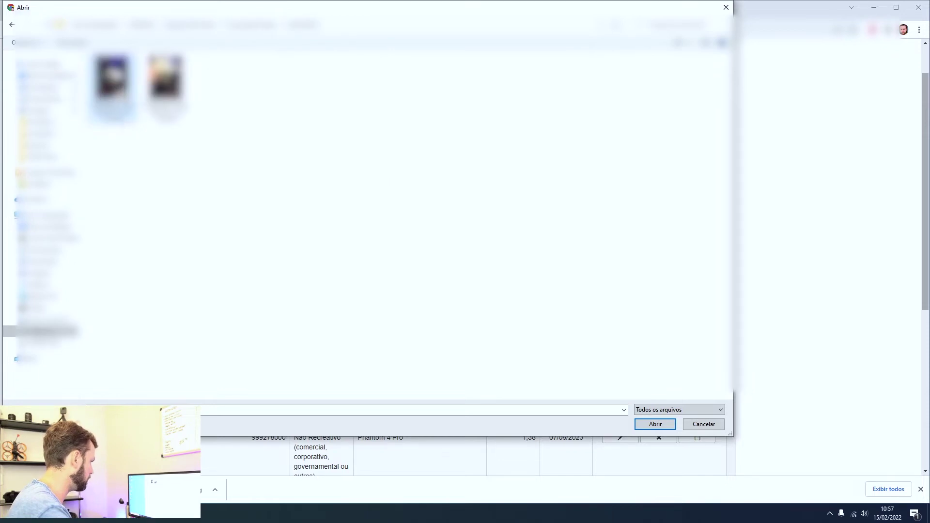
right_click(112, 78)
left_click(145, 406)
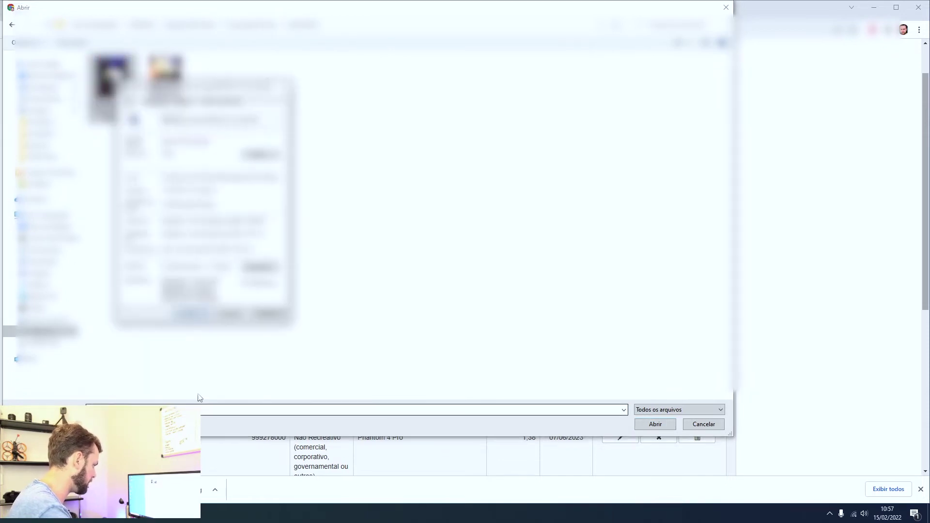
key("Escape")
key("Return")
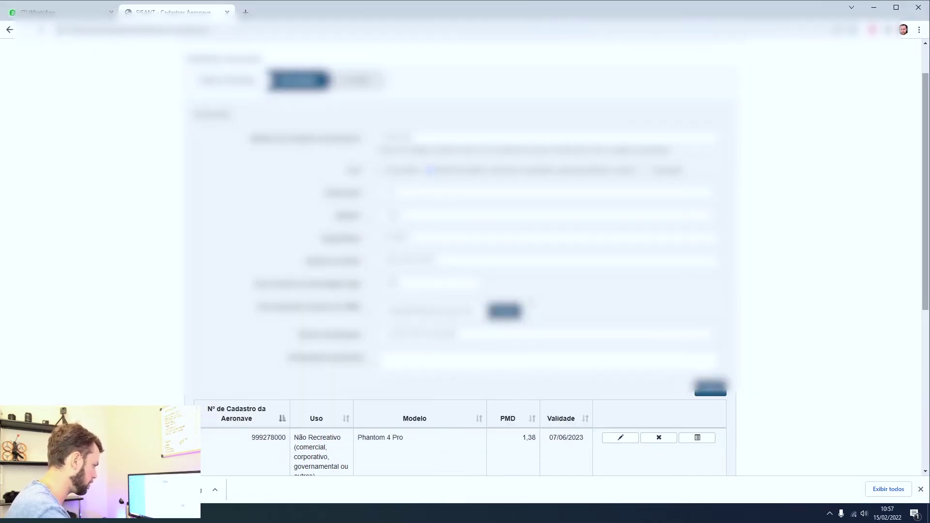
Attach the saved WhatsApp Image 2022- file as the aircraft's Foto.
left_click(514, 314)
left_click(165, 89)
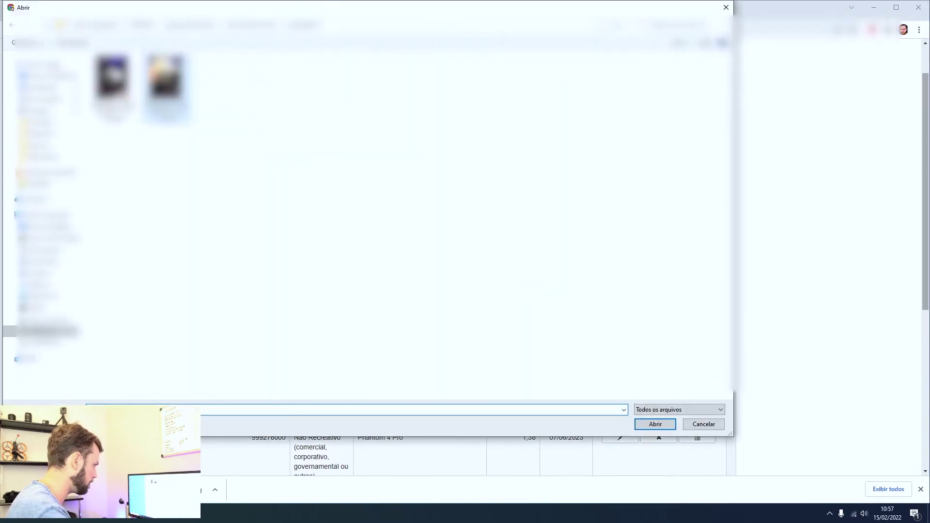
double_click(165, 89)
triple_click(455, 313)
left_click(504, 311)
double_click(113, 80)
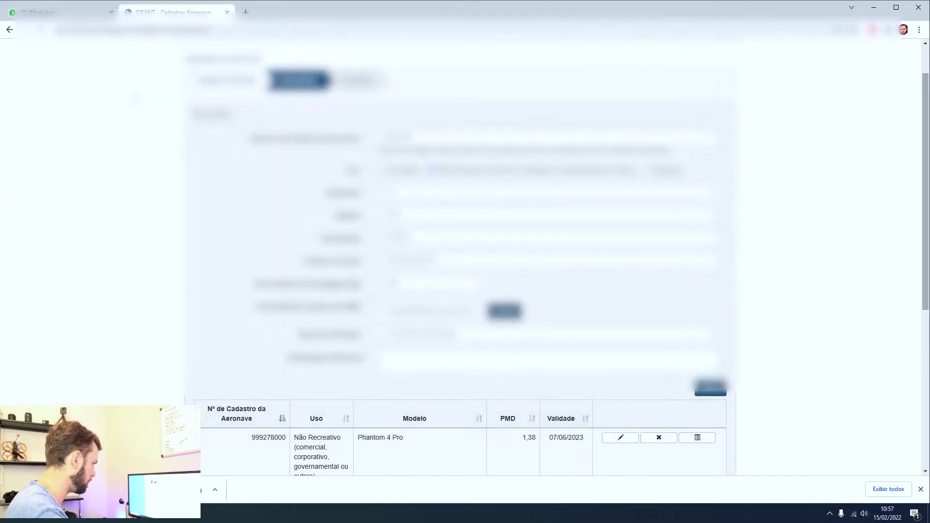
left_click(502, 334)
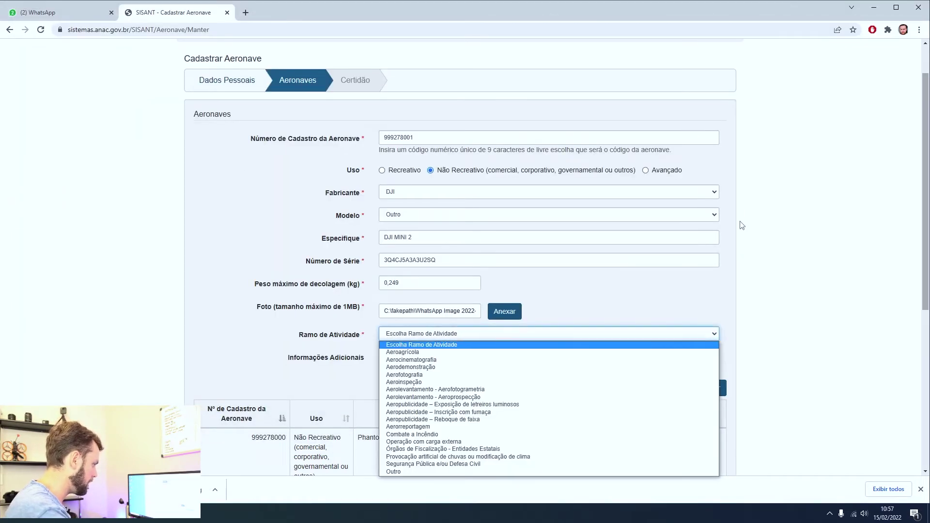
scroll(688, 179, "down", 1)
Choose Aerocinematografia as the Ramo de Atividade and save the DJI MINI 2.
left_click(470, 284)
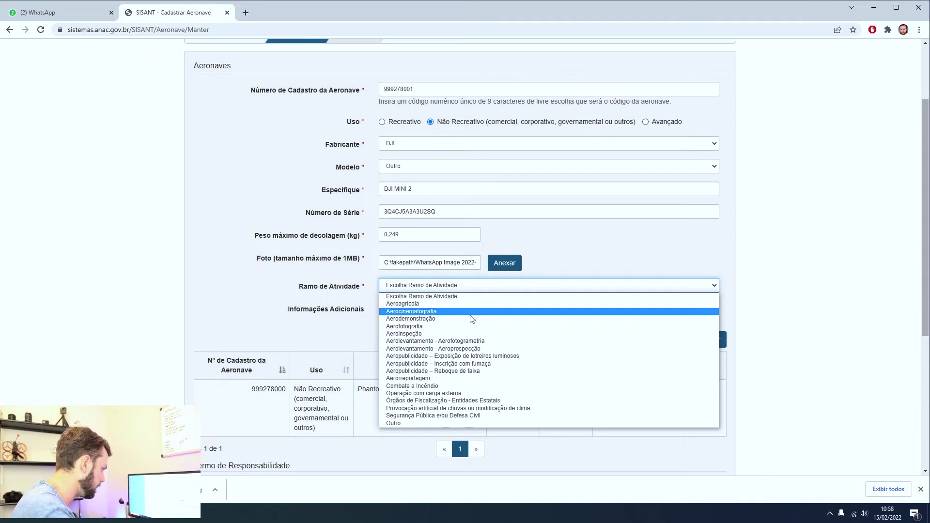
left_click(470, 312)
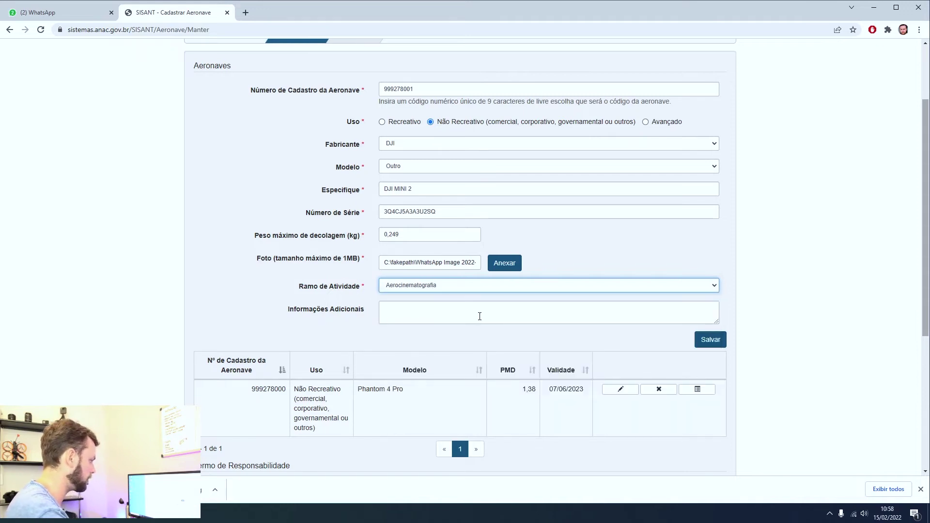
left_click(707, 345)
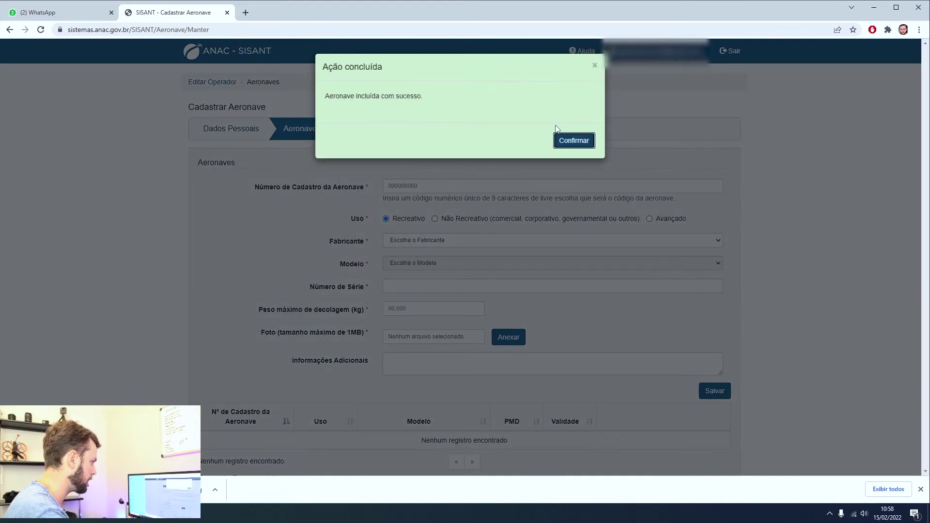
Acknowledge the saved message, read the Termo de Responsabilidade and tick Li e concordo.
left_click(577, 141)
scroll(795, 206, "down", 4)
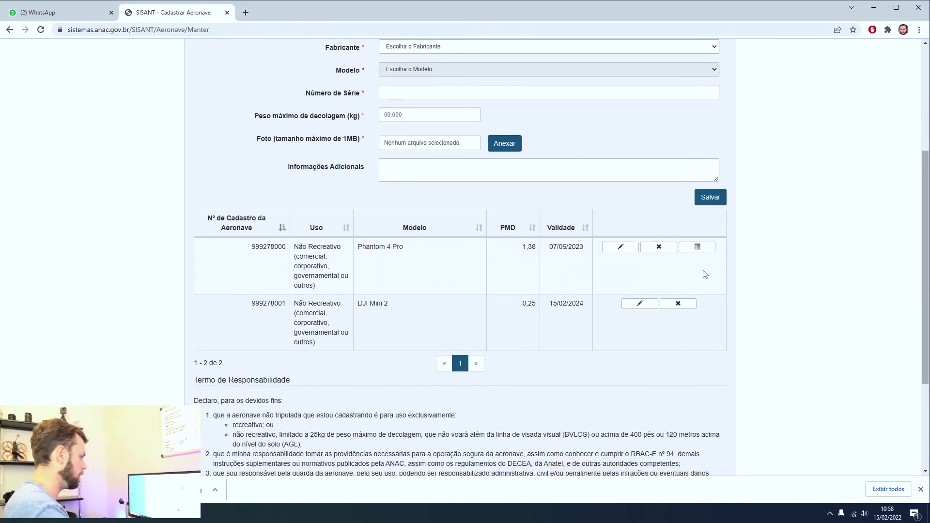
scroll(706, 273, "down", 2)
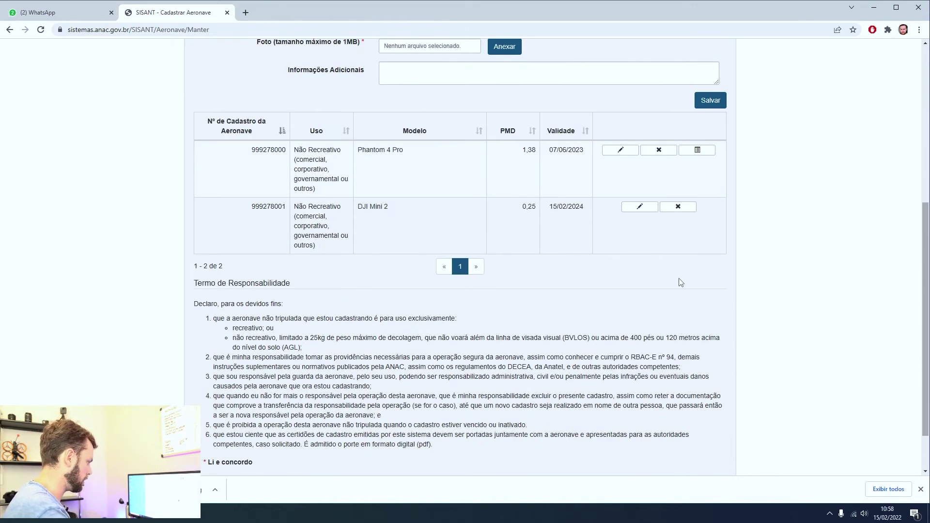
scroll(680, 282, "down", 2)
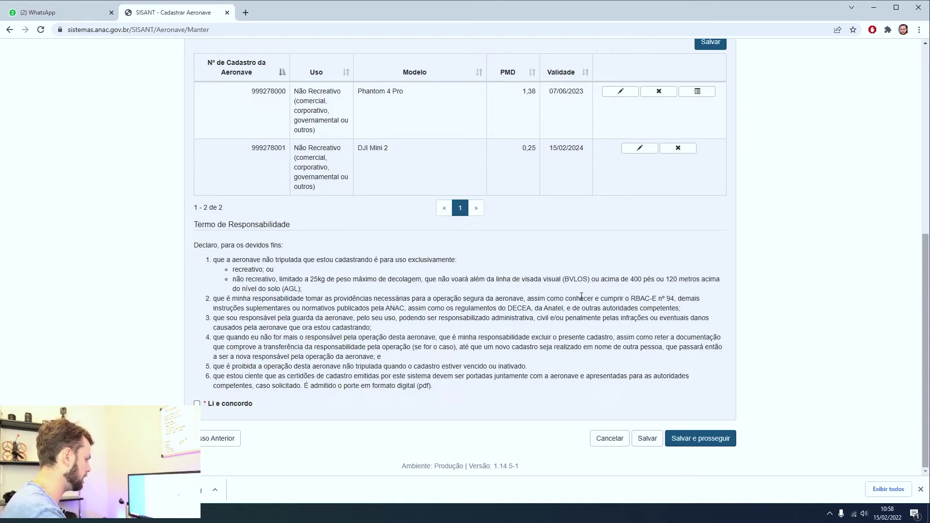
left_click_drag(628, 298, 681, 297)
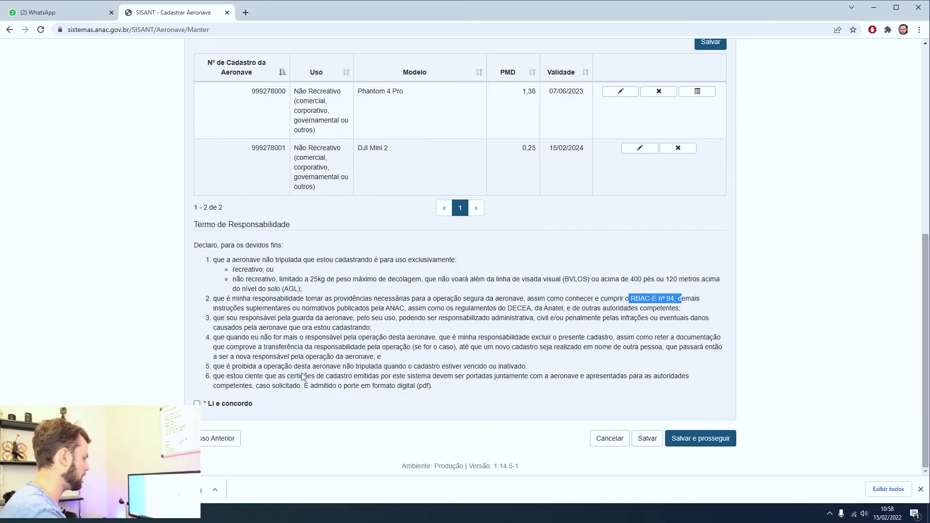
left_click(197, 404)
left_click(701, 438)
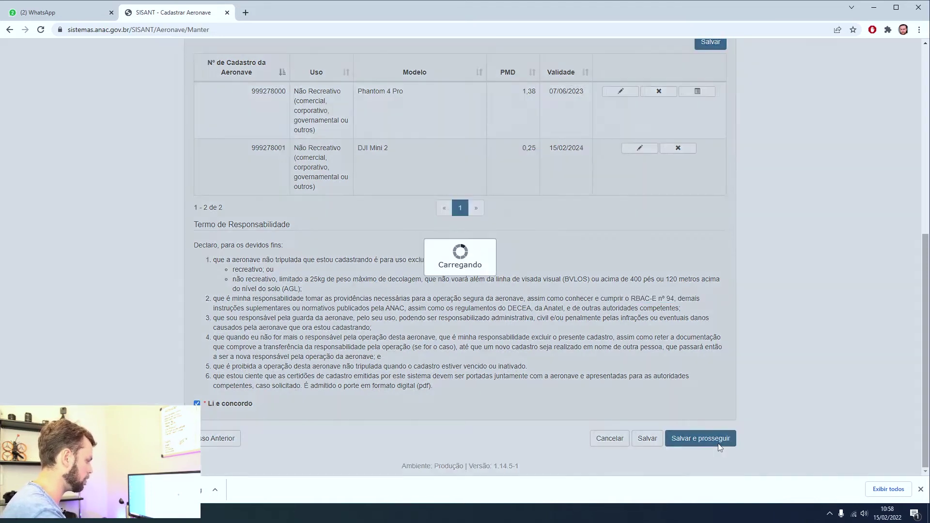
left_click(573, 137)
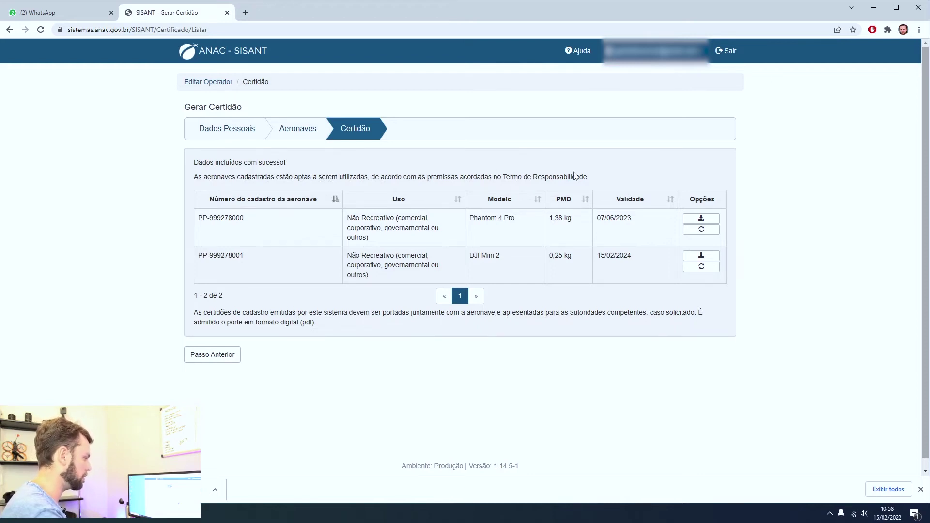
left_click(696, 257)
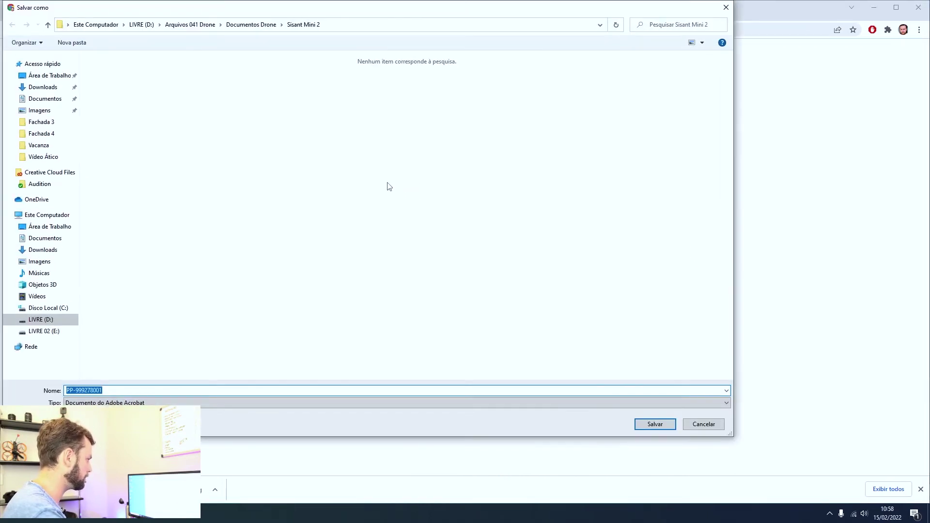
left_click(214, 390)
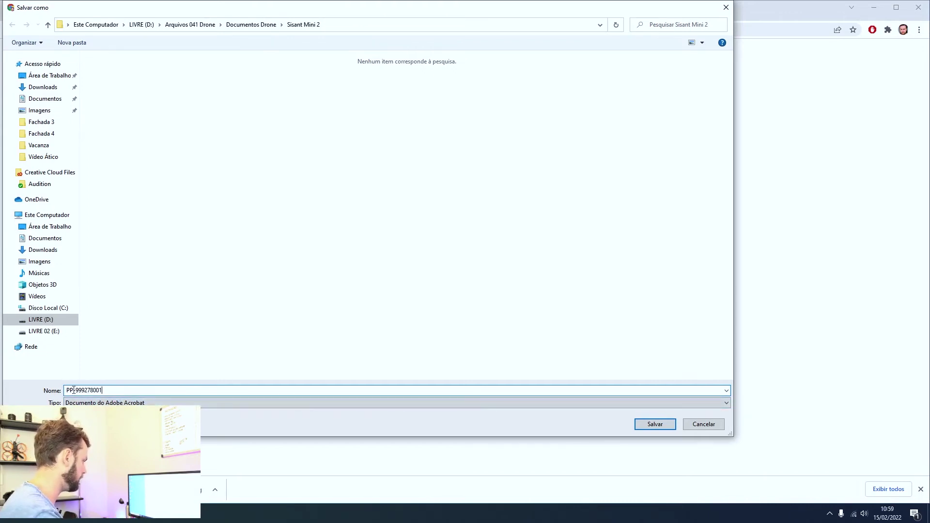
left_click(653, 428)
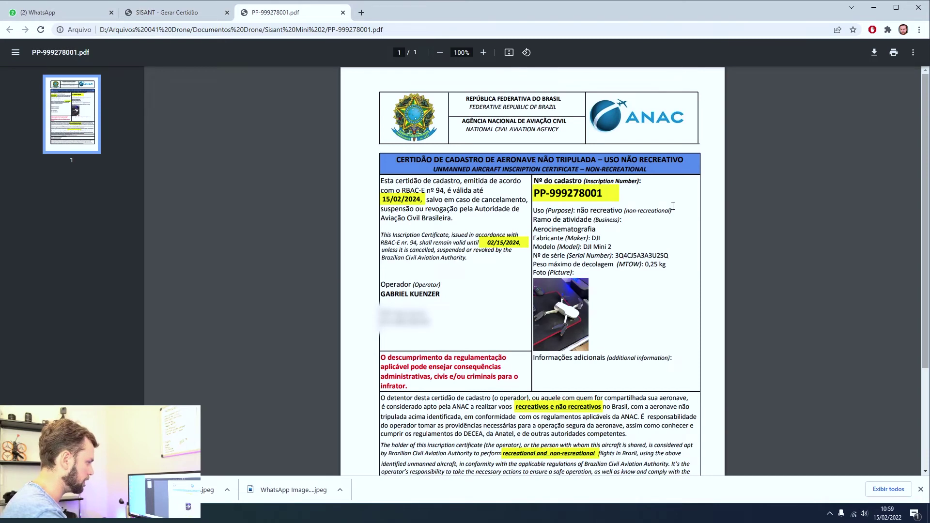
scroll(674, 206, "down", 1)
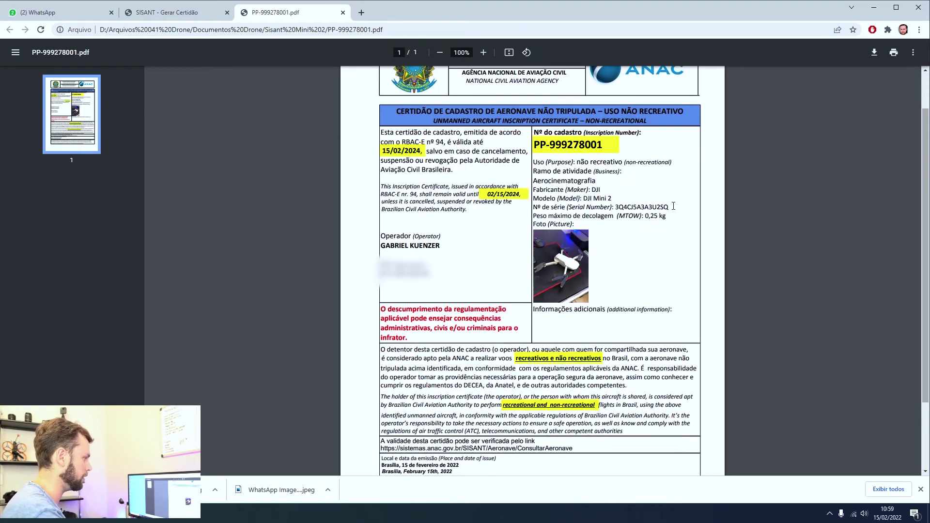
left_click_drag(612, 208, 665, 216)
left_click_drag(606, 146, 484, 156)
left_click(581, 143)
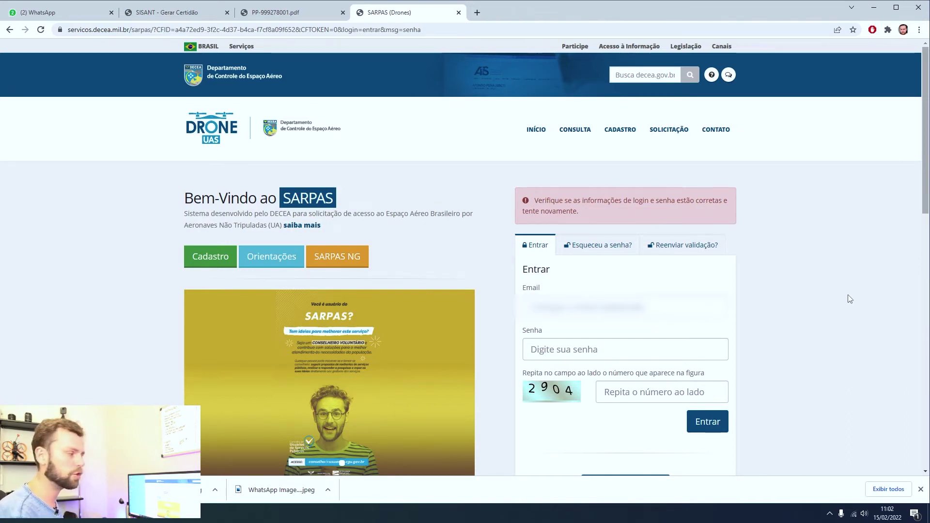
Sign into SARPAS with the account e-mail and open a blank new-aircraft form from Aeronaves.
type("[email, blurred - unreadable]")
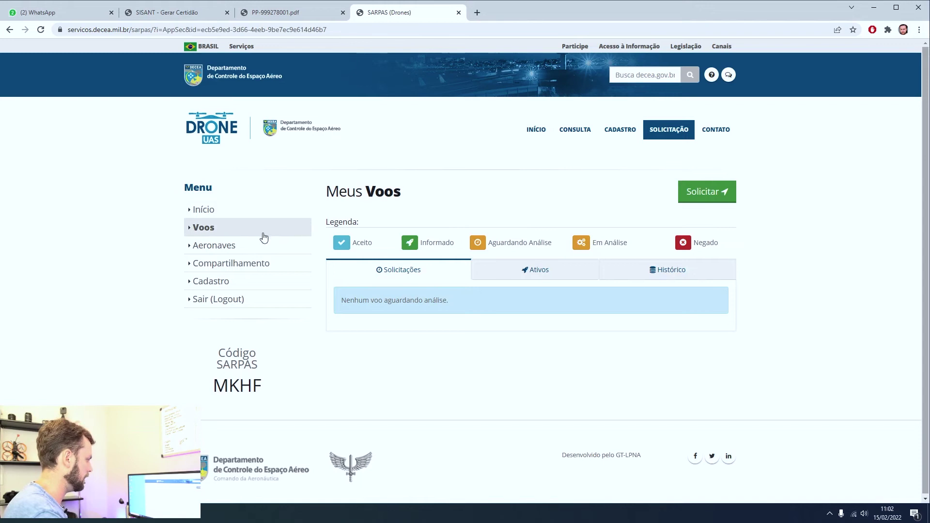
left_click(222, 245)
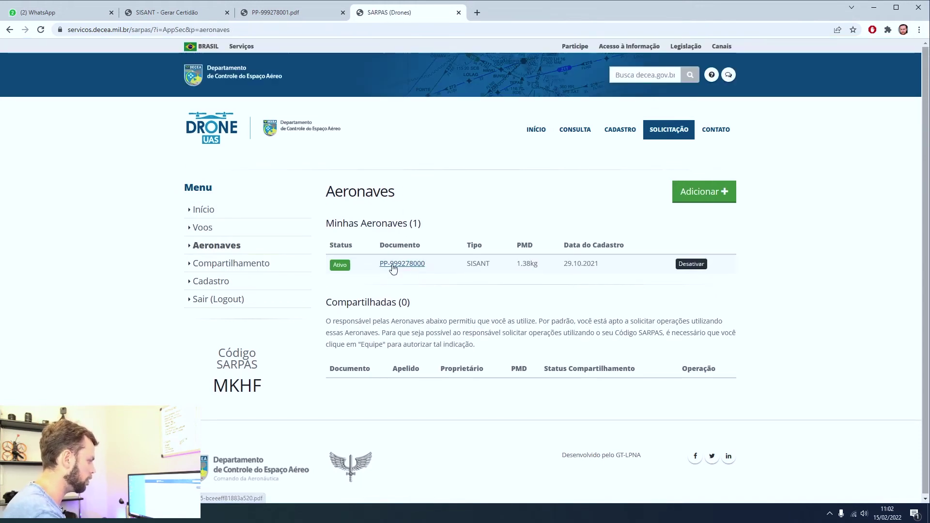
left_click(707, 190)
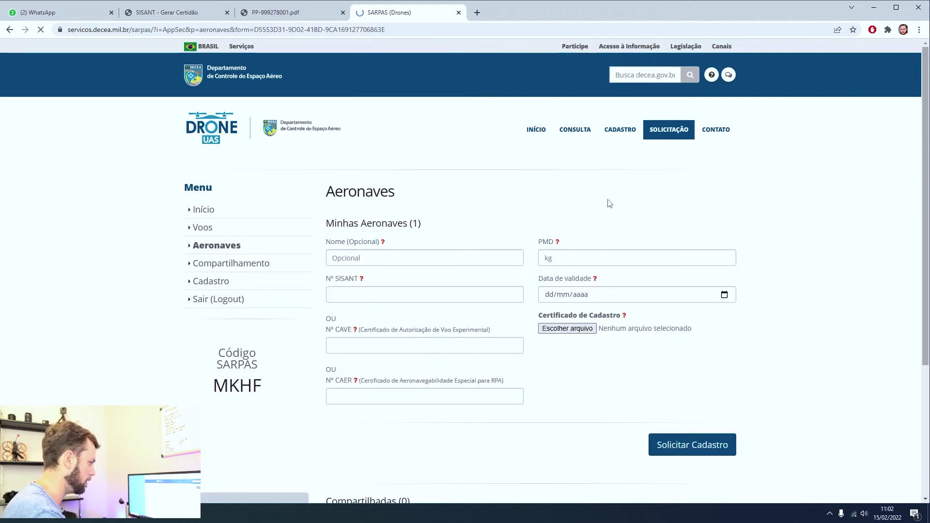
left_click(247, 249)
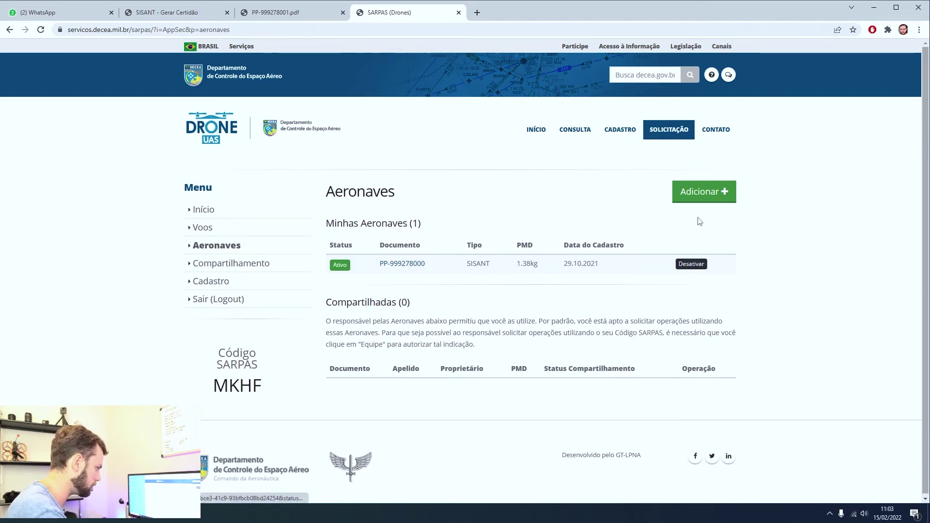
left_click(707, 192)
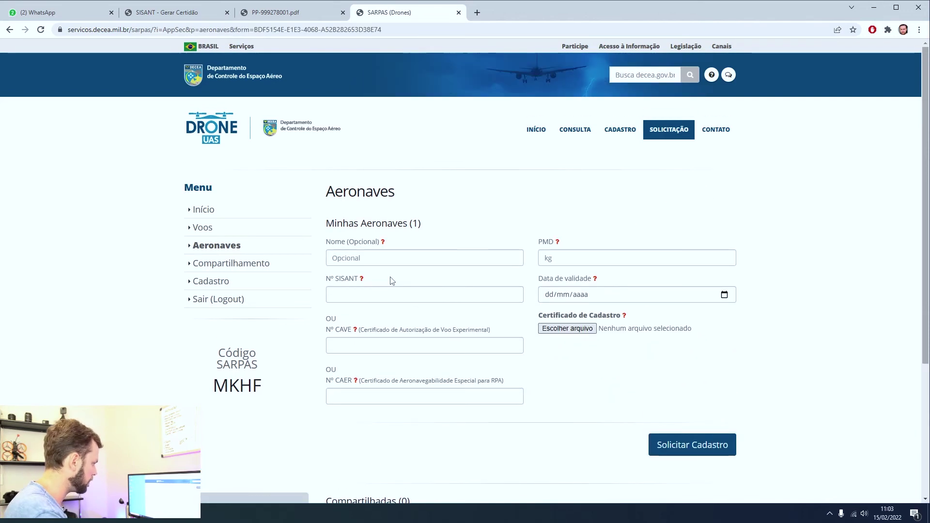
Enter 'DJI MINI 2' as the aircraft name and 0,249 as PMD, moving to Nº SISANT.
mouse_move(385, 245)
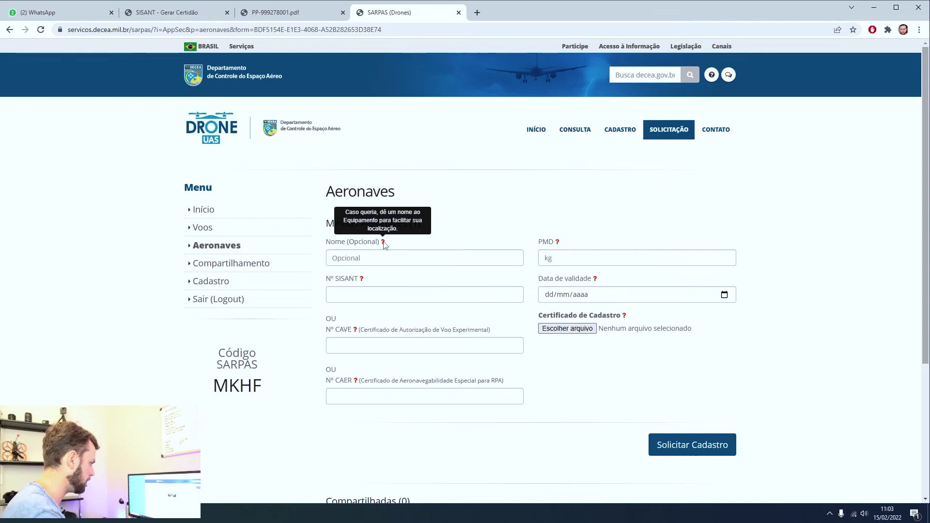
type("DJI MI")
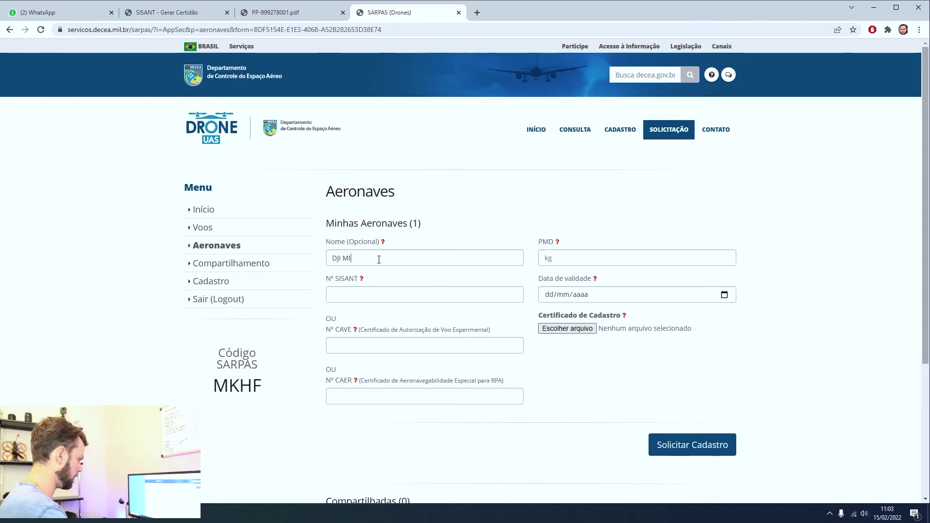
type("NI 20,249")
key("Tab")
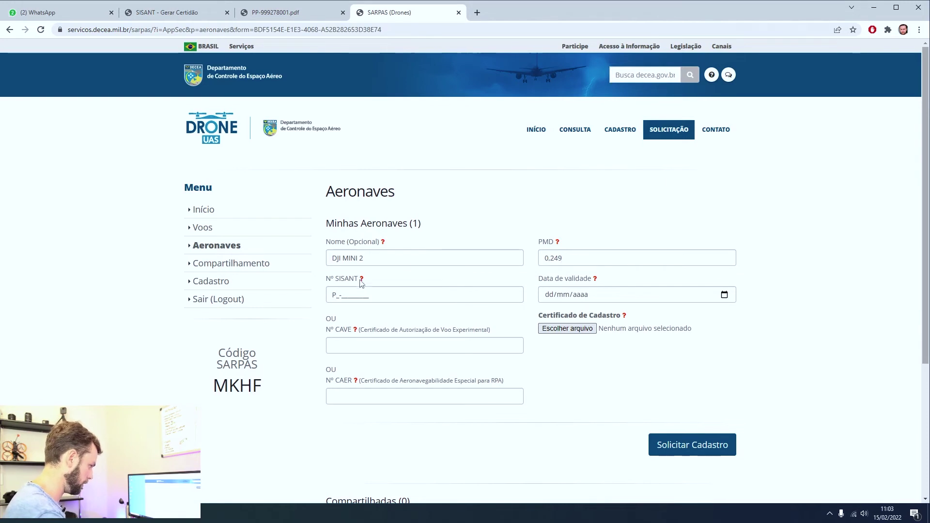